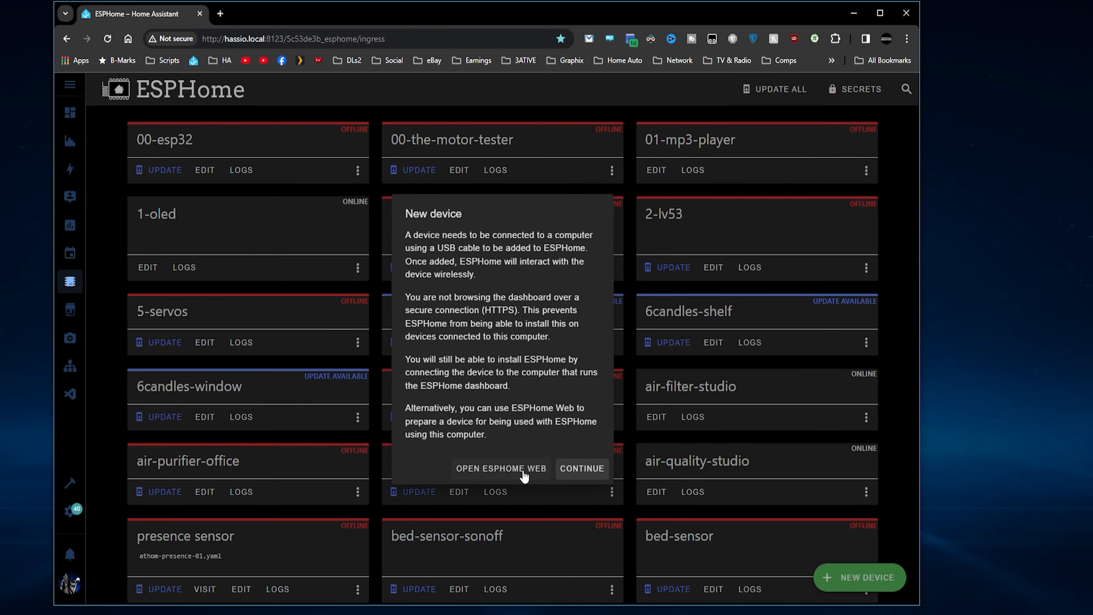
Create a new ESP8266 device configuration named aaa, skipping the install prompt.
left_click(574, 472)
type("test")
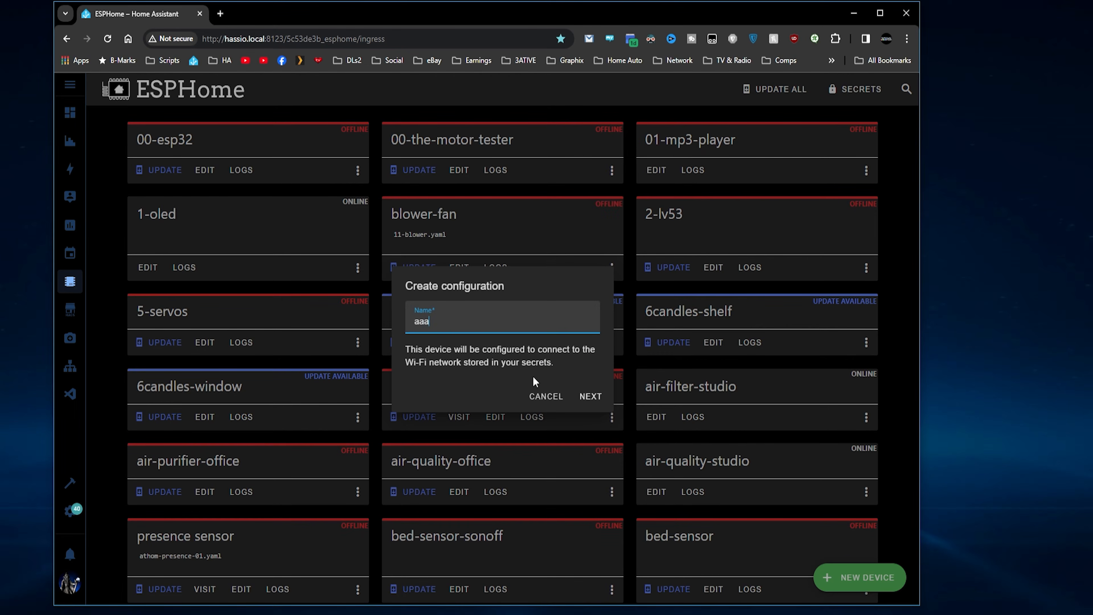
left_click(588, 396)
left_click(426, 390)
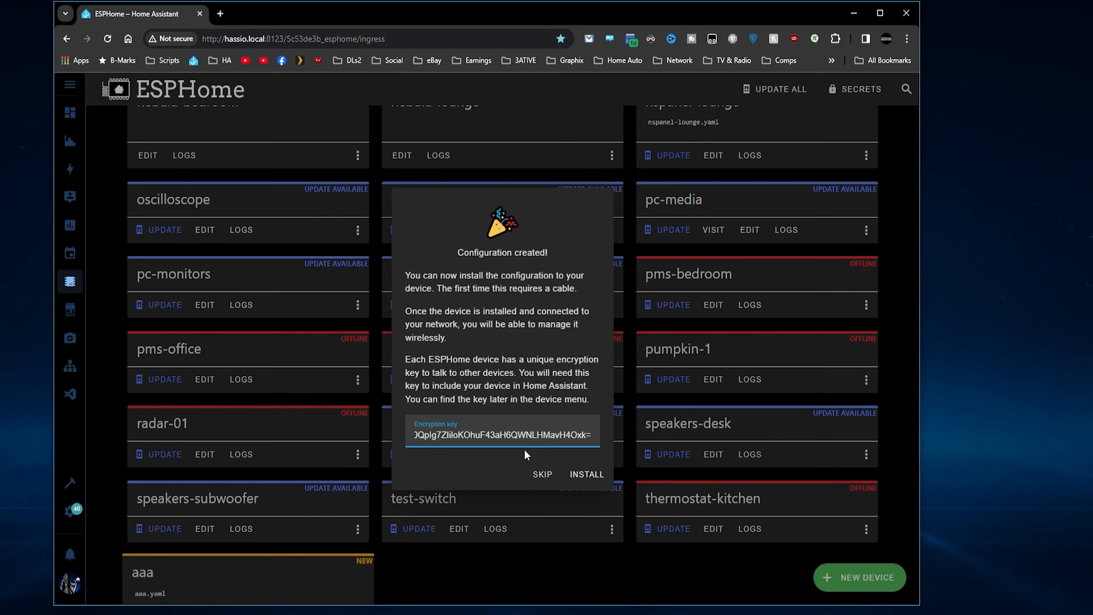
left_click(542, 474)
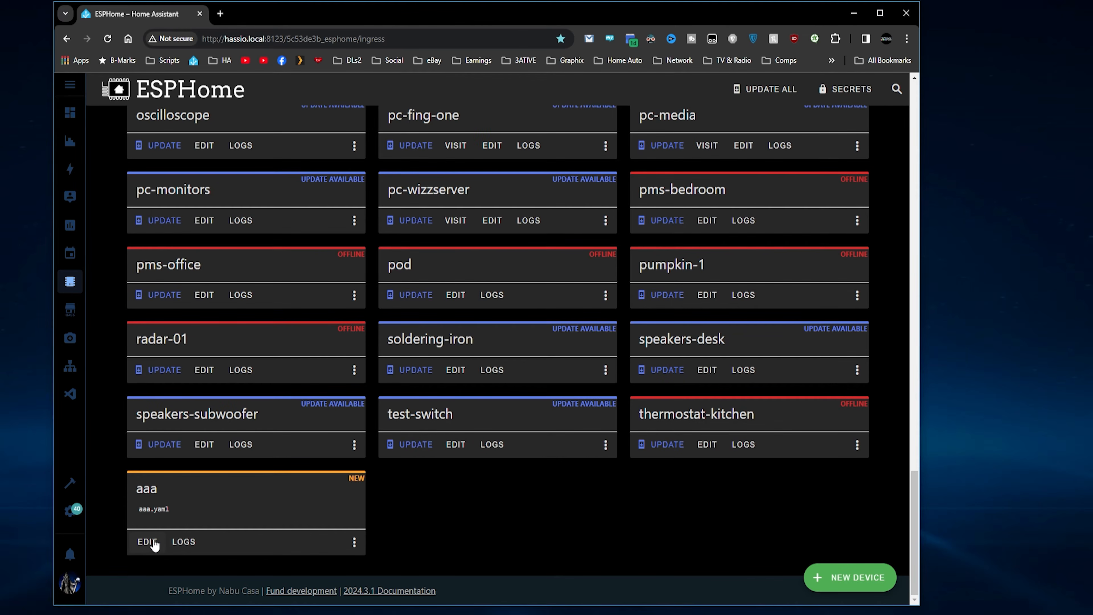
Replace all of aaa.yaml with a pasted d1_mini config using wifi secrets, api, ota and logger.
left_click(147, 542)
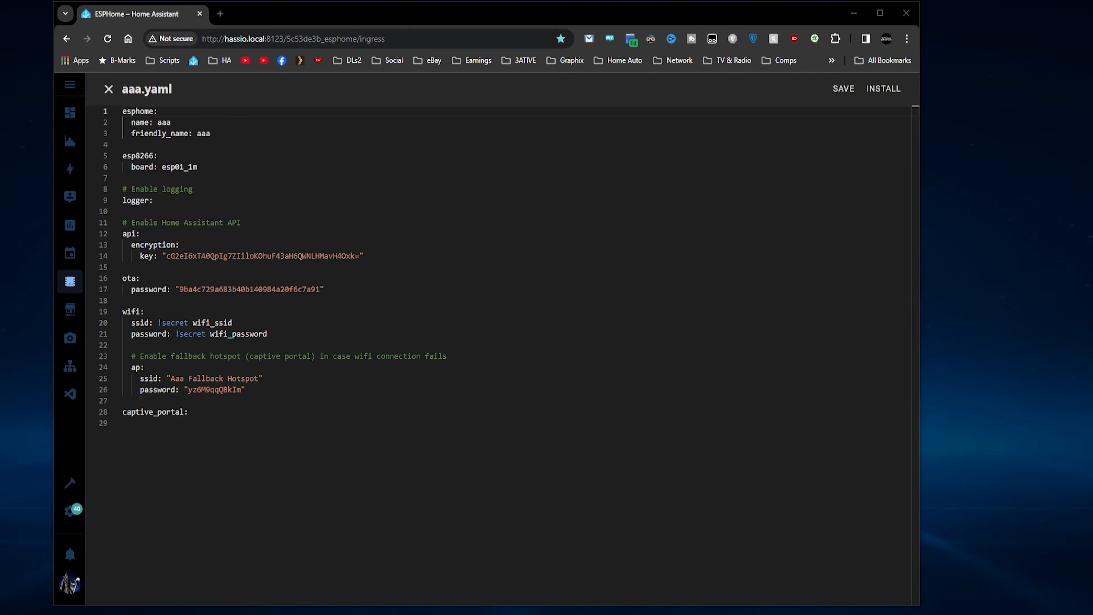
left_click(211, 413)
key("ctrl+a")
key("ctrl+v")
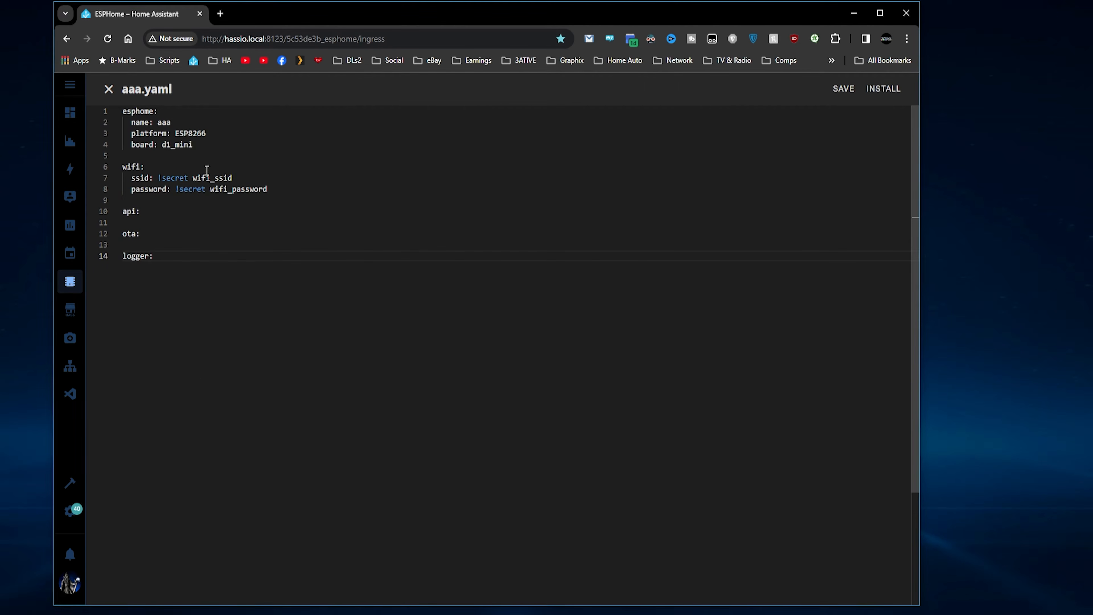
mouse_move(166, 174)
mouse_move(181, 191)
Save aaa.yaml and download the compiled aaa.bin to the Desktop, keeping the blocked download.
left_click(883, 89)
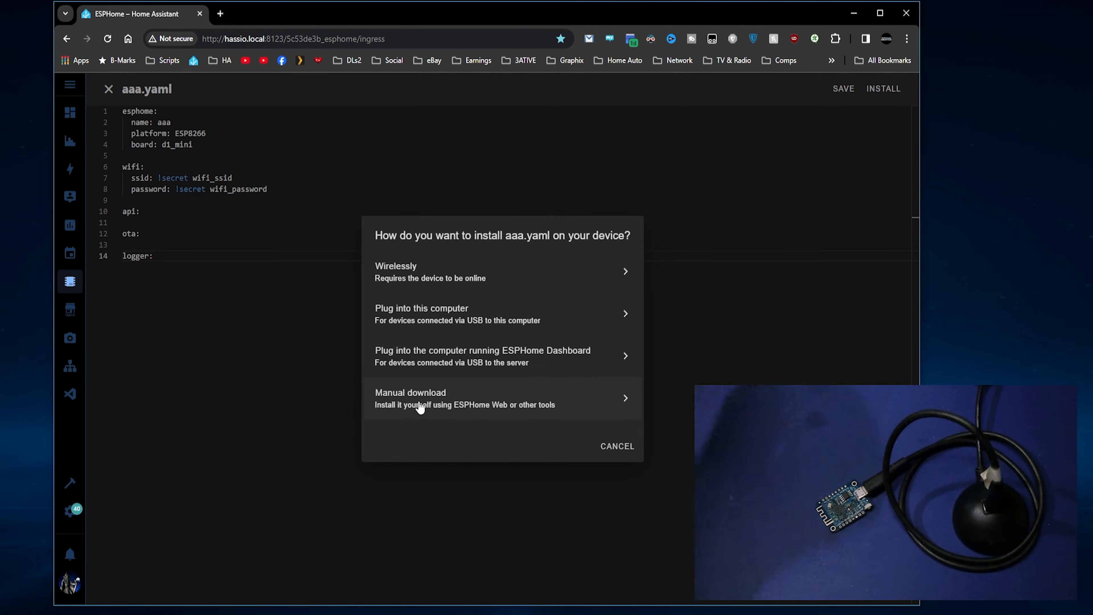
left_click(438, 319)
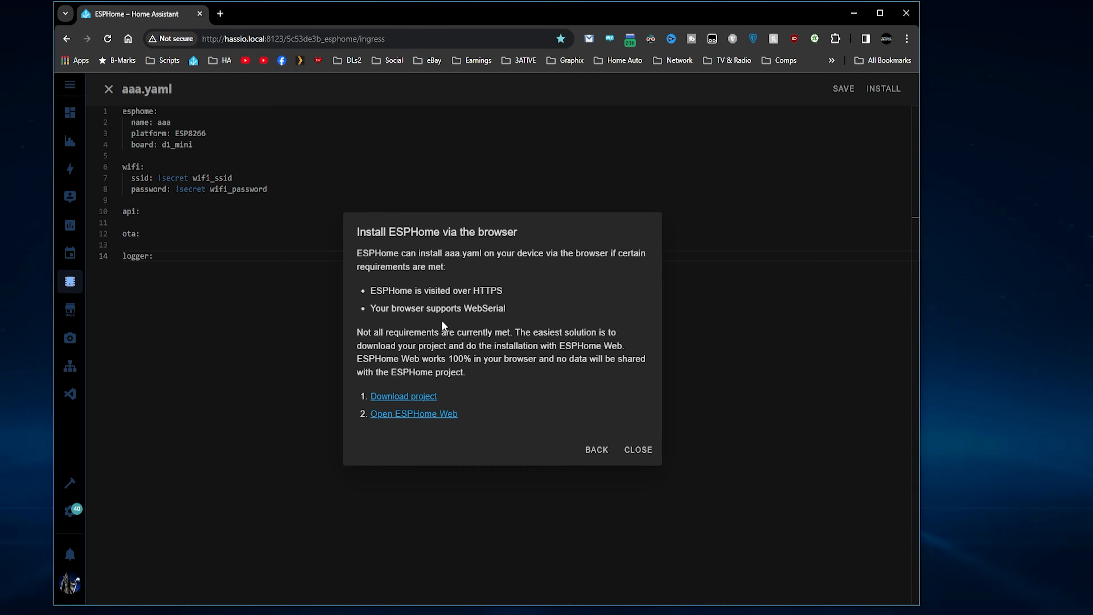
left_click(401, 401)
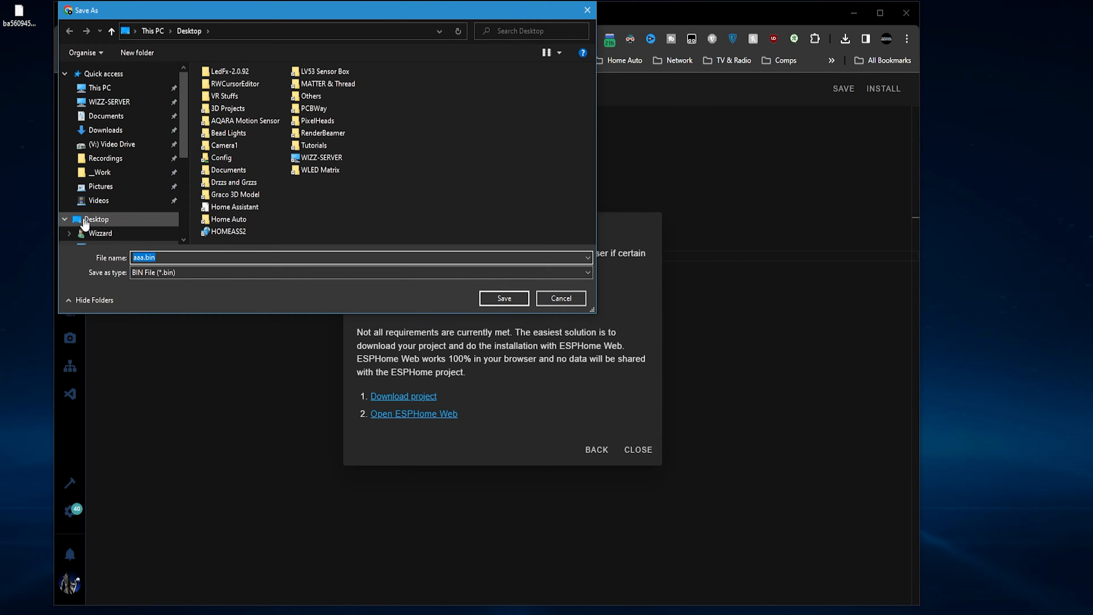
left_click(82, 219)
left_click(512, 297)
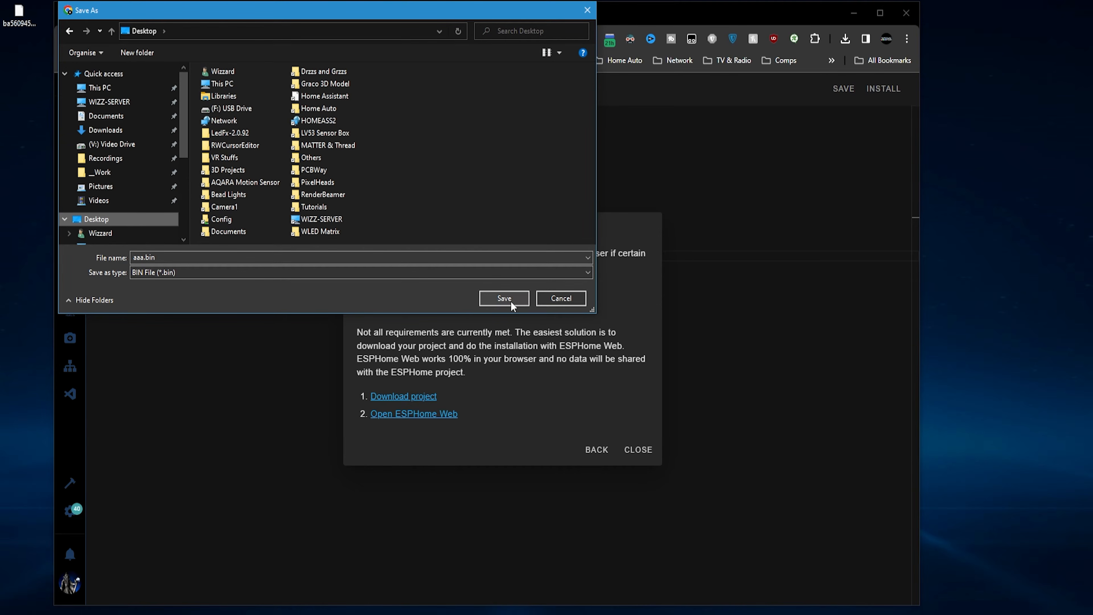
left_click(846, 41)
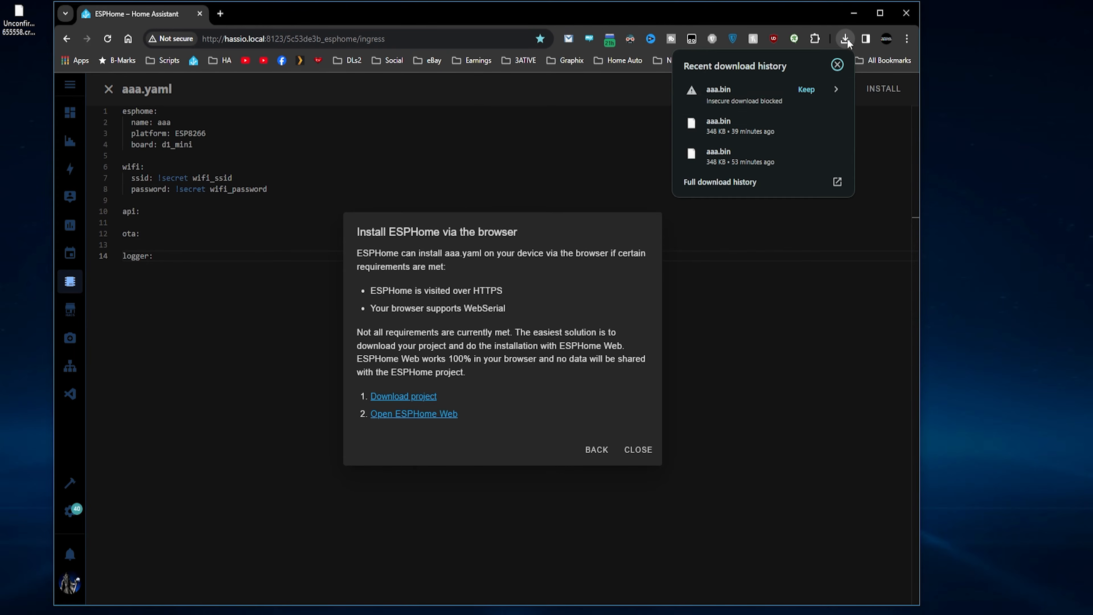
left_click(806, 90)
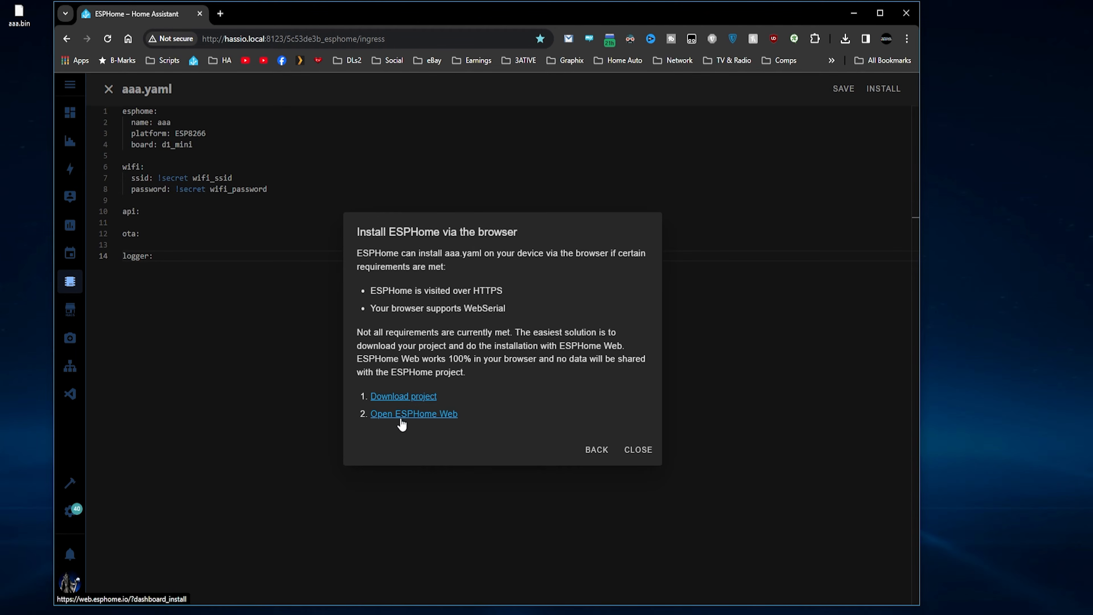
In ESPHome Web, connect to the board on the USB Serial (COM3) port.
left_click(421, 414)
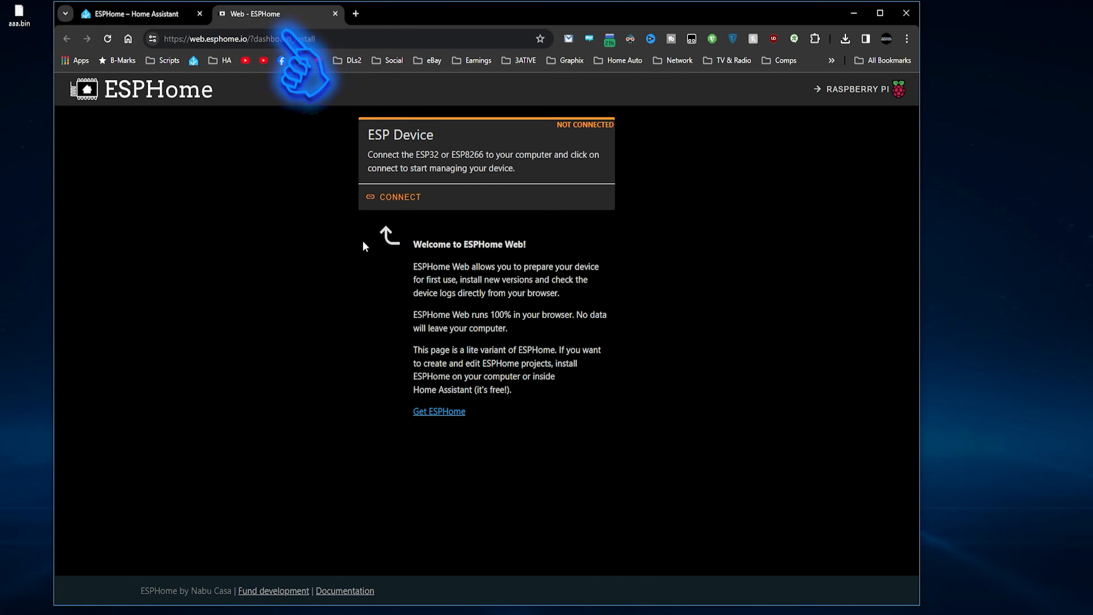
left_click(401, 199)
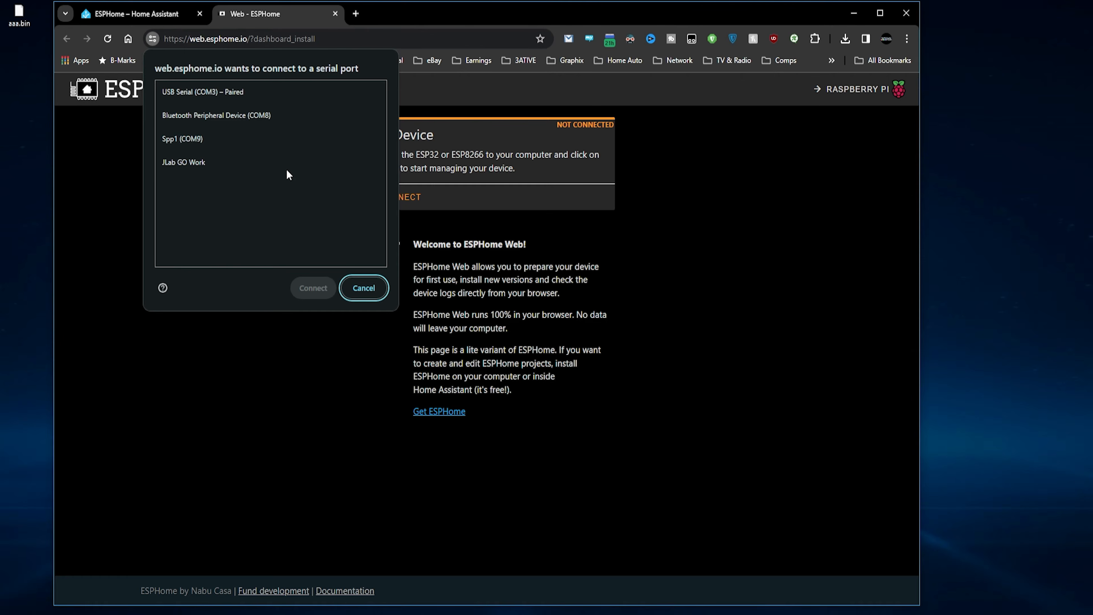
left_click(227, 90)
left_click(308, 287)
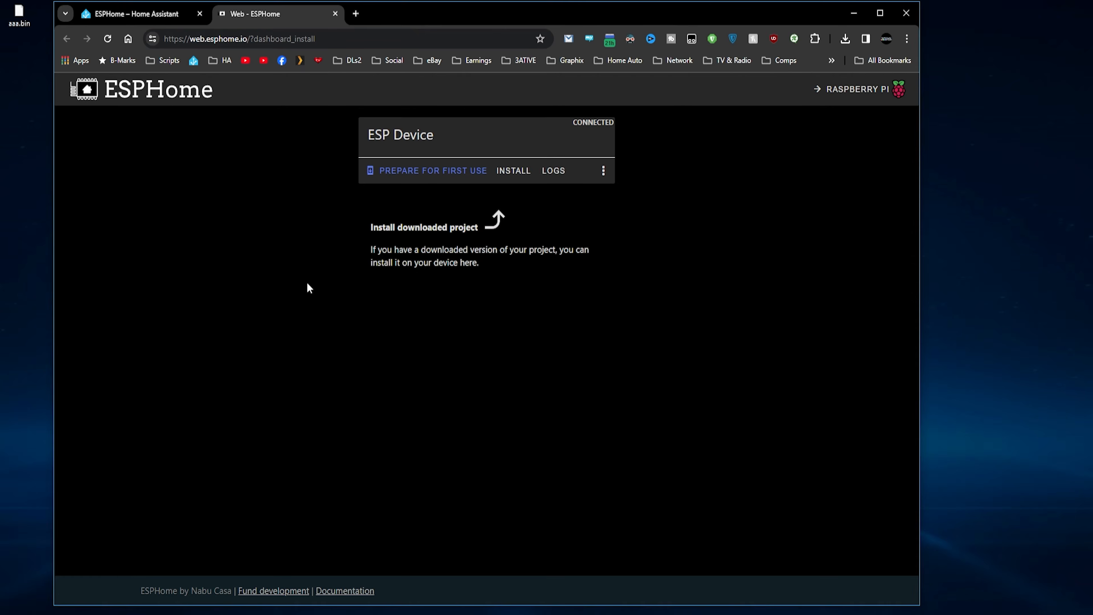
Flash aaa.bin from the Desktop onto the connected board.
left_click(511, 171)
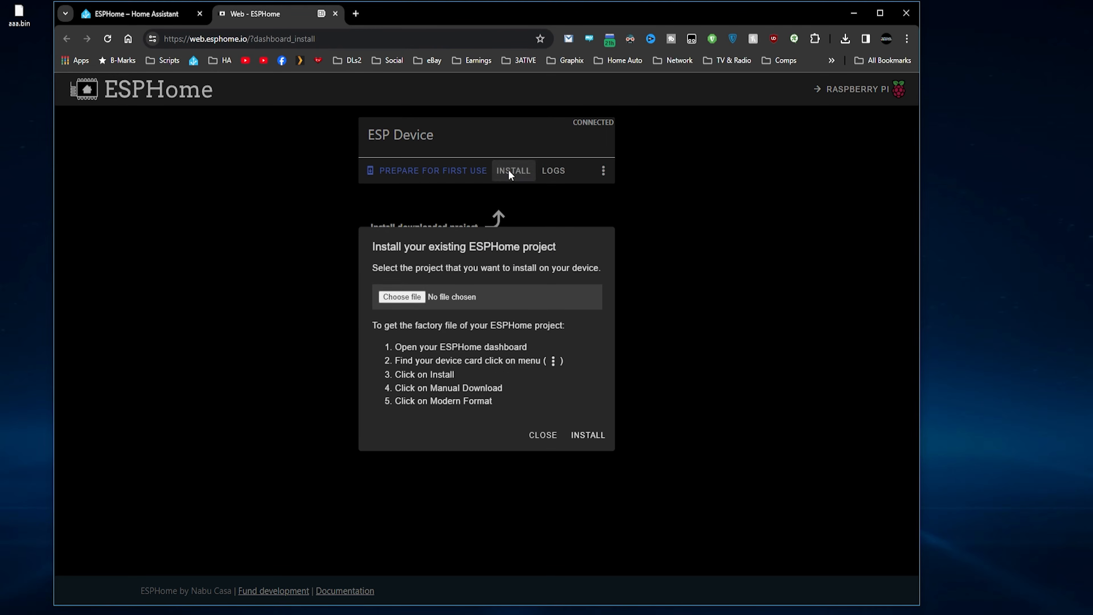
left_click(411, 302)
left_click(129, 219)
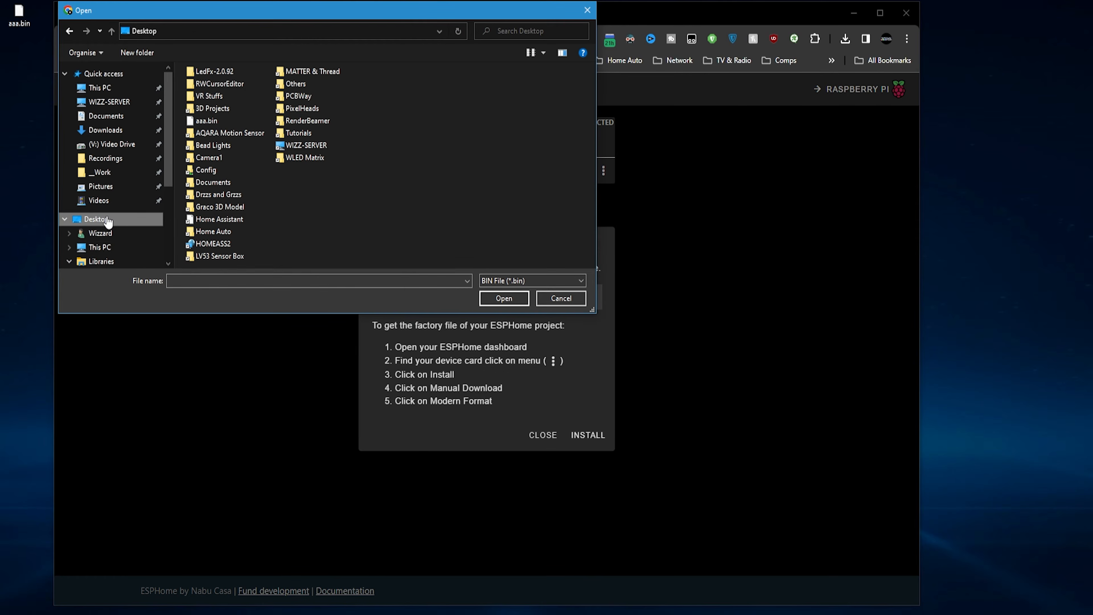
double_click(205, 182)
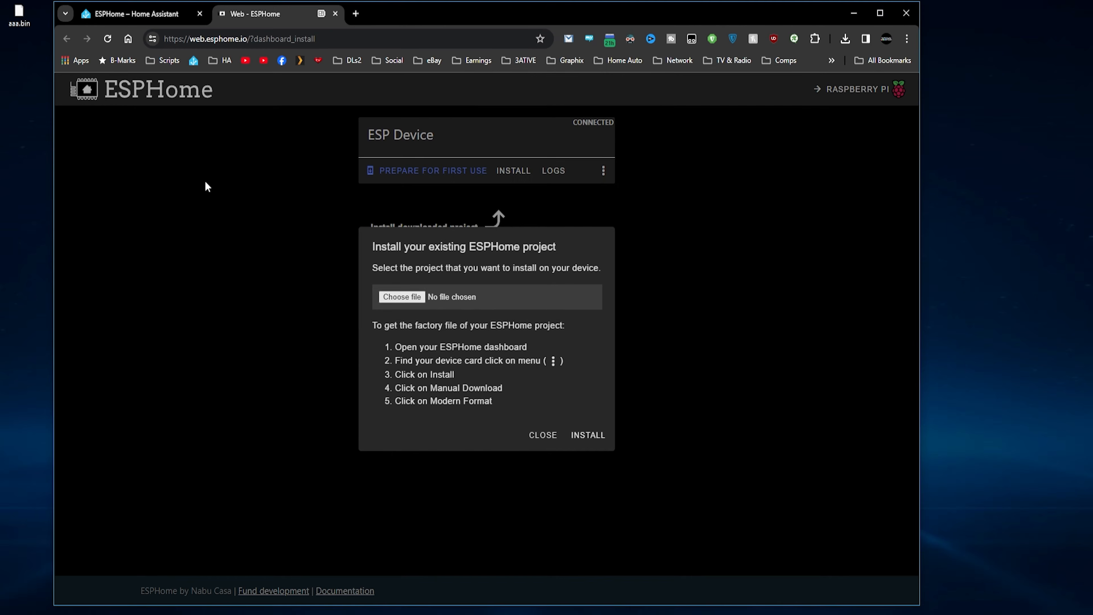
left_click(575, 434)
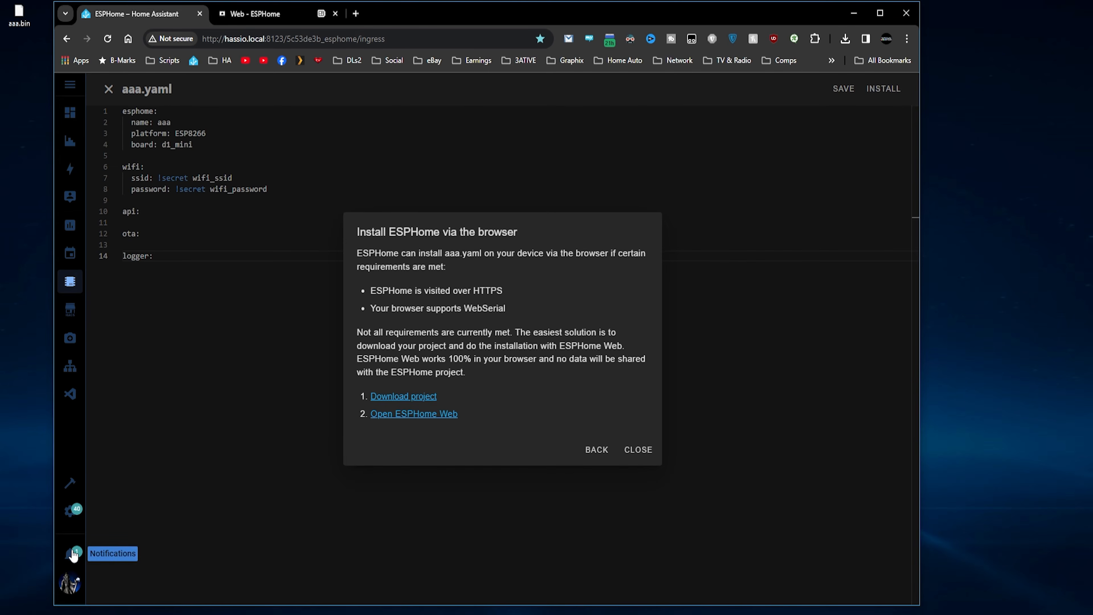
Add the discovered aaa ESPHome node from the Home Assistant notifications.
left_click(73, 555)
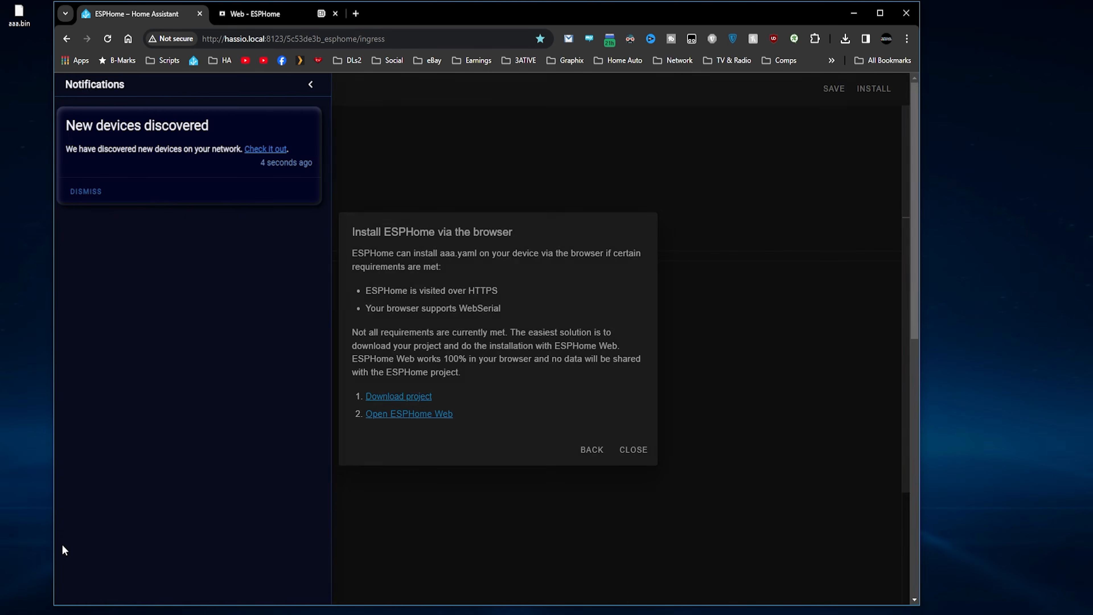
left_click(276, 151)
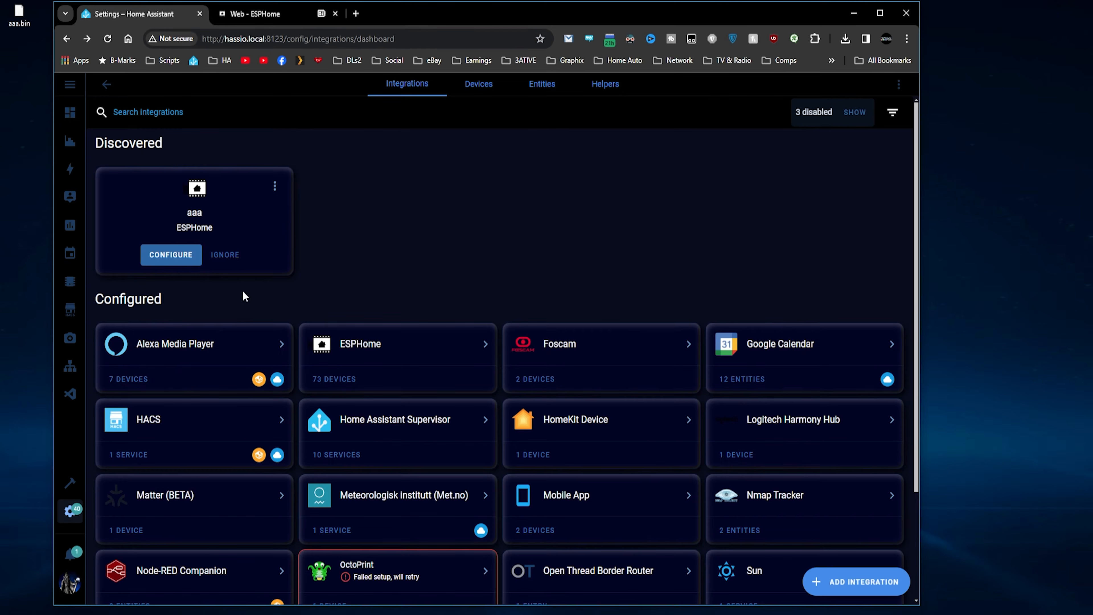
left_click(178, 260)
left_click(589, 373)
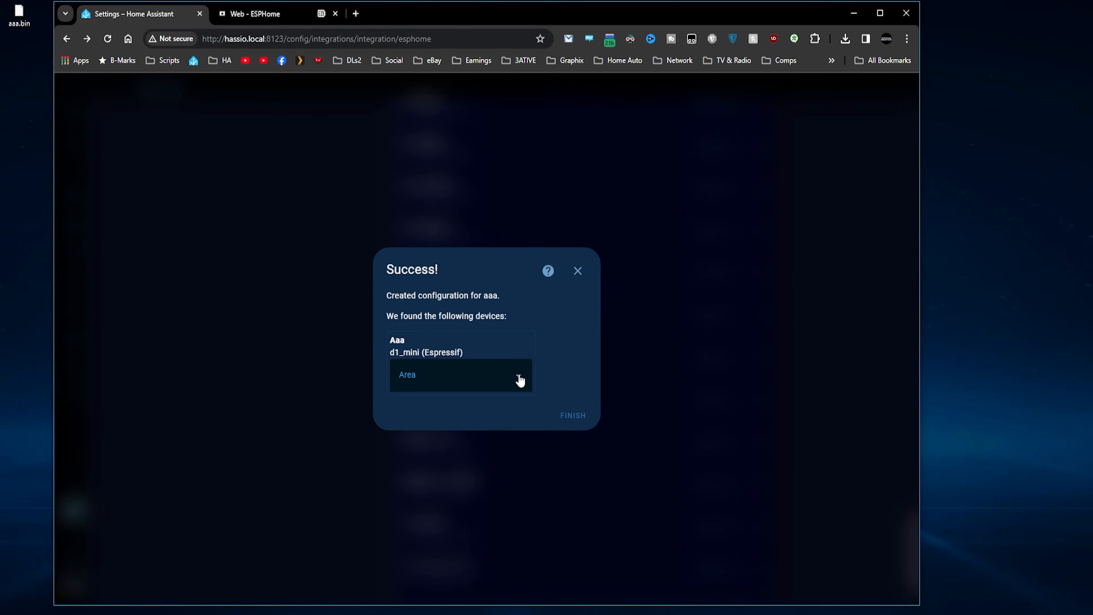
Assign the aaa device to the Office area and finish the setup.
left_click(518, 377)
left_click(434, 410)
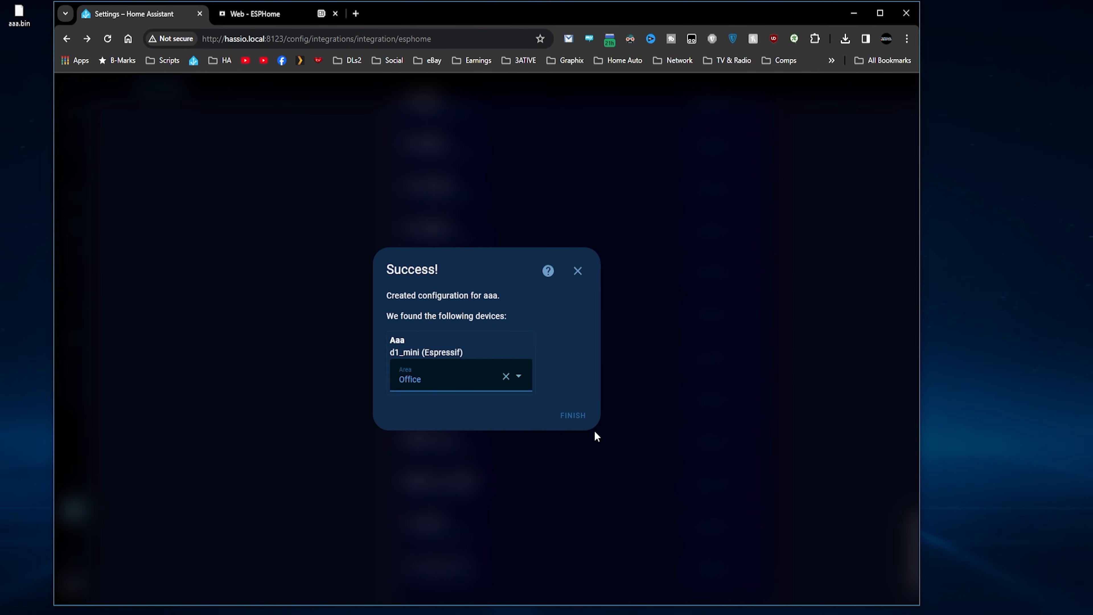
left_click(574, 418)
scroll(563, 409, "up", 20)
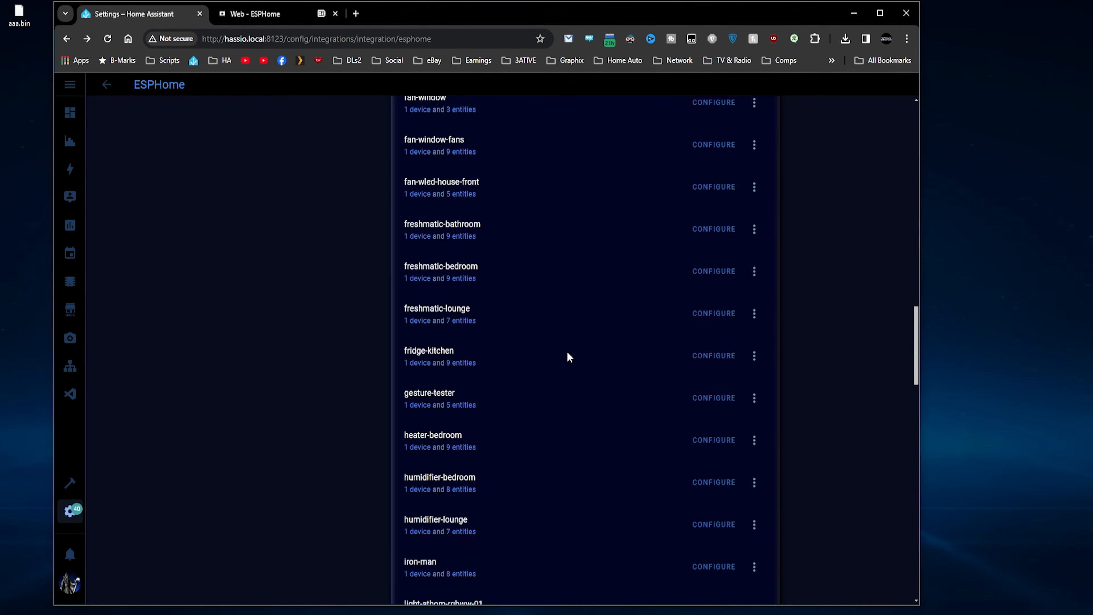
scroll(569, 357, "up", 20)
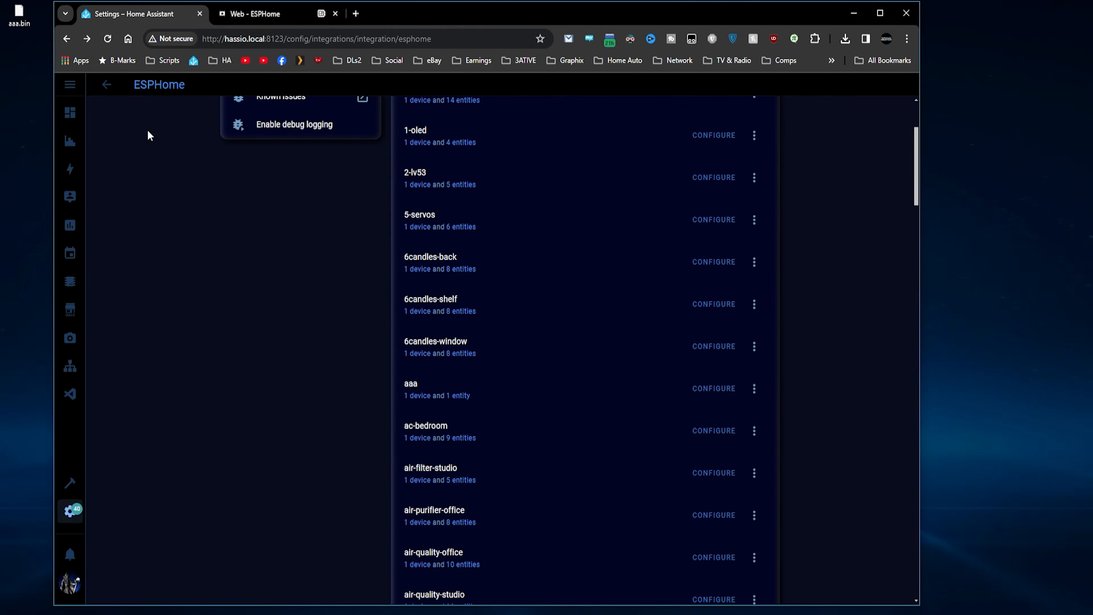
Open the aaa device's YAML in the ESPHome dashboard editor.
left_click(70, 281)
scroll(255, 351, "down", 15)
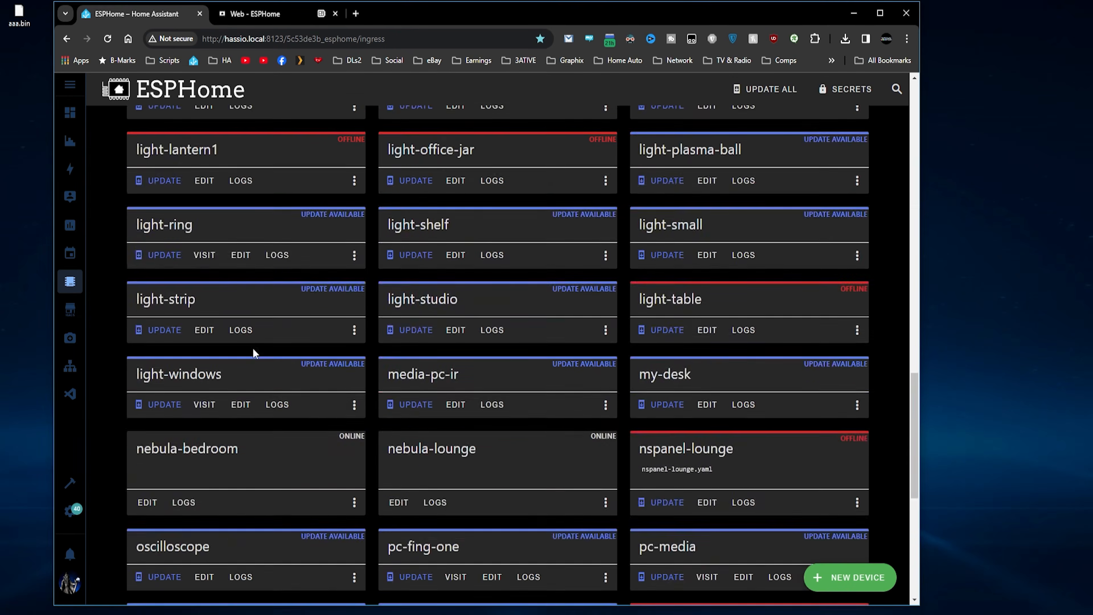
left_click(149, 543)
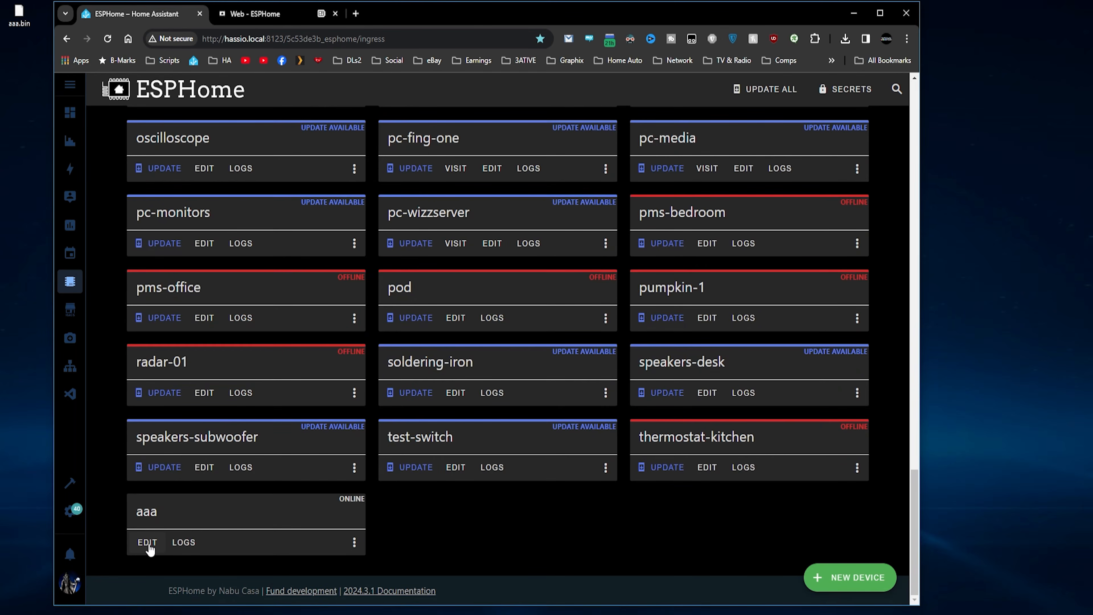
Move ESPHome Web into its own window and tile it beside the aaa.yaml editor.
left_click(247, 15)
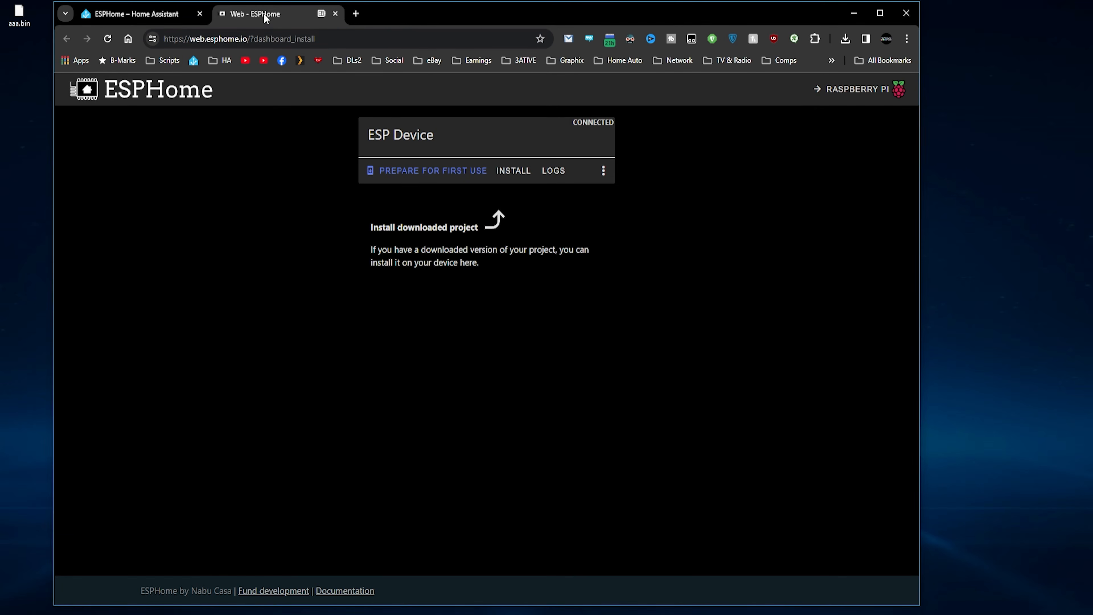
left_click_drag(263, 14, 301, 51)
left_click_drag(91, 287, 494, 298)
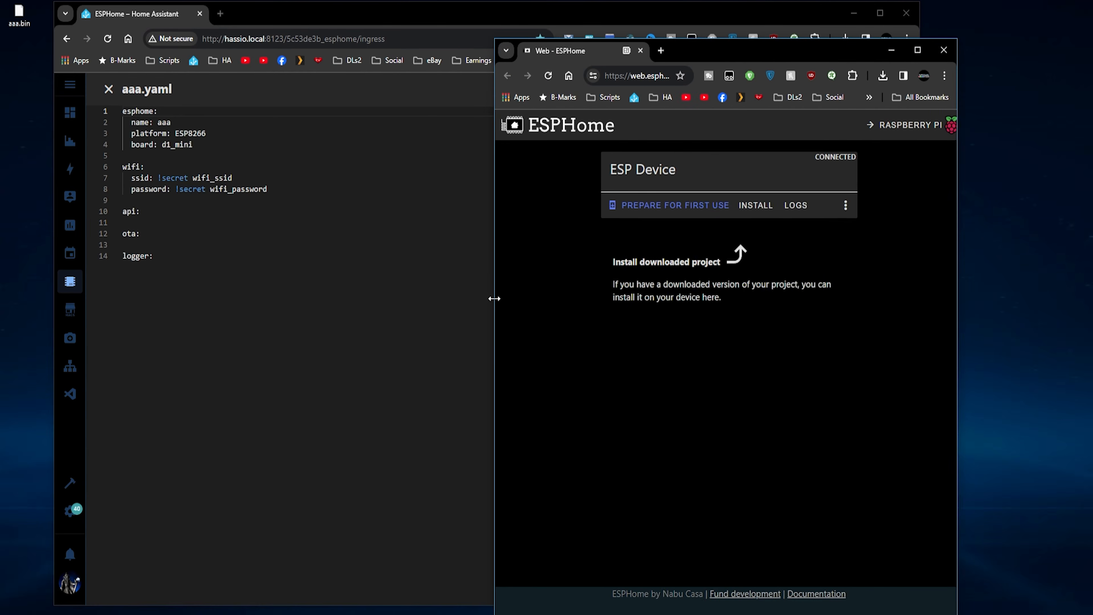
left_click_drag(712, 53, 844, 27)
left_click_drag(497, 25, 446, 26)
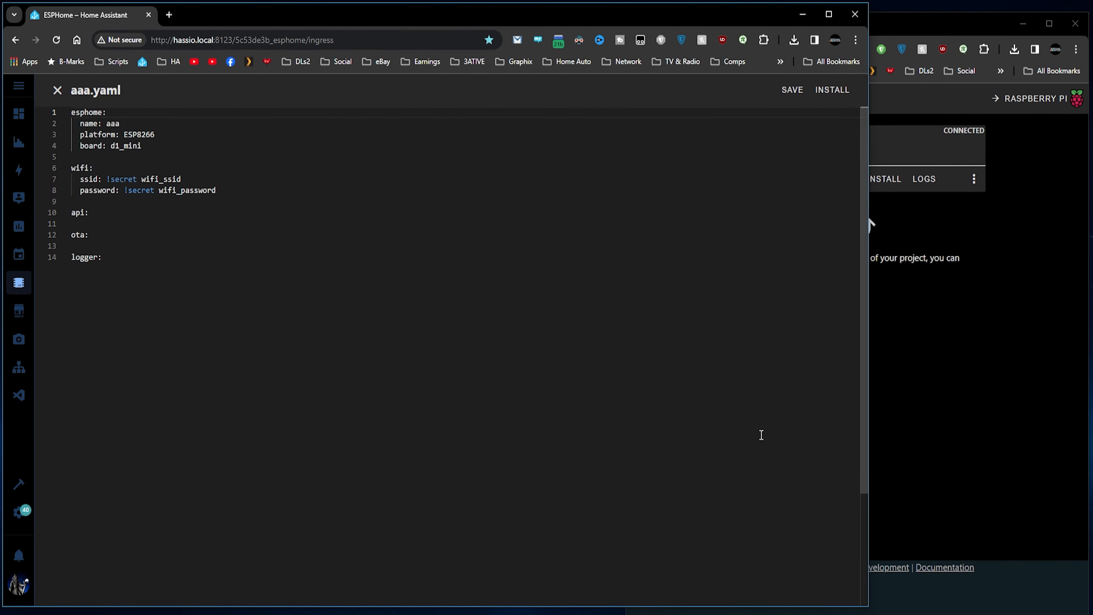
left_click_drag(868, 610, 625, 611)
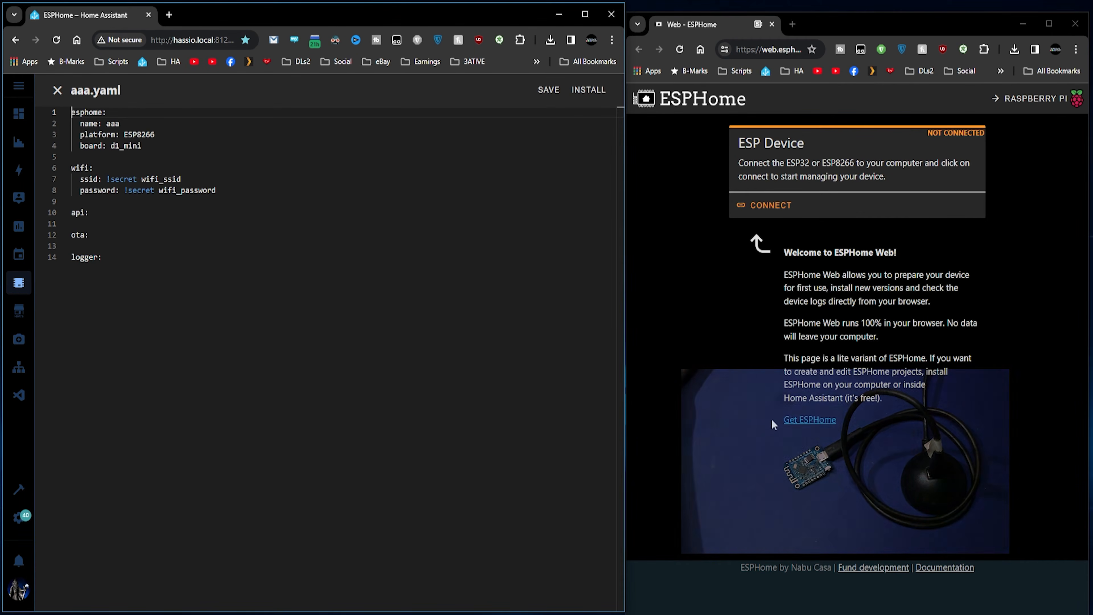
Reconnect ESPHome Web over USB Serial (COM3) and open the board's live logs.
left_click(777, 211)
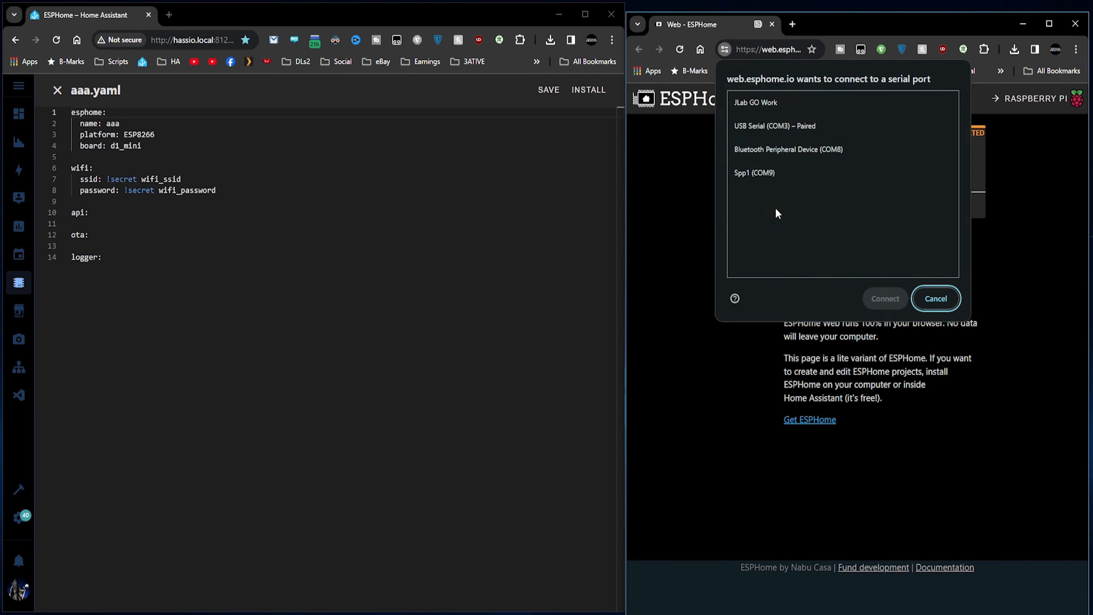
left_click(769, 128)
left_click(866, 295)
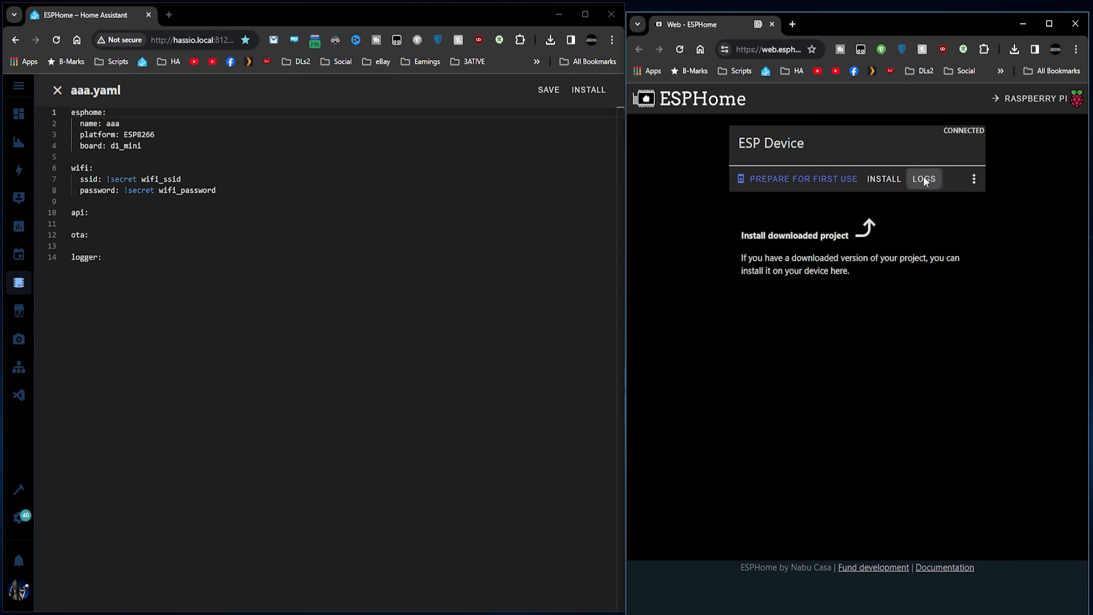
left_click(924, 179)
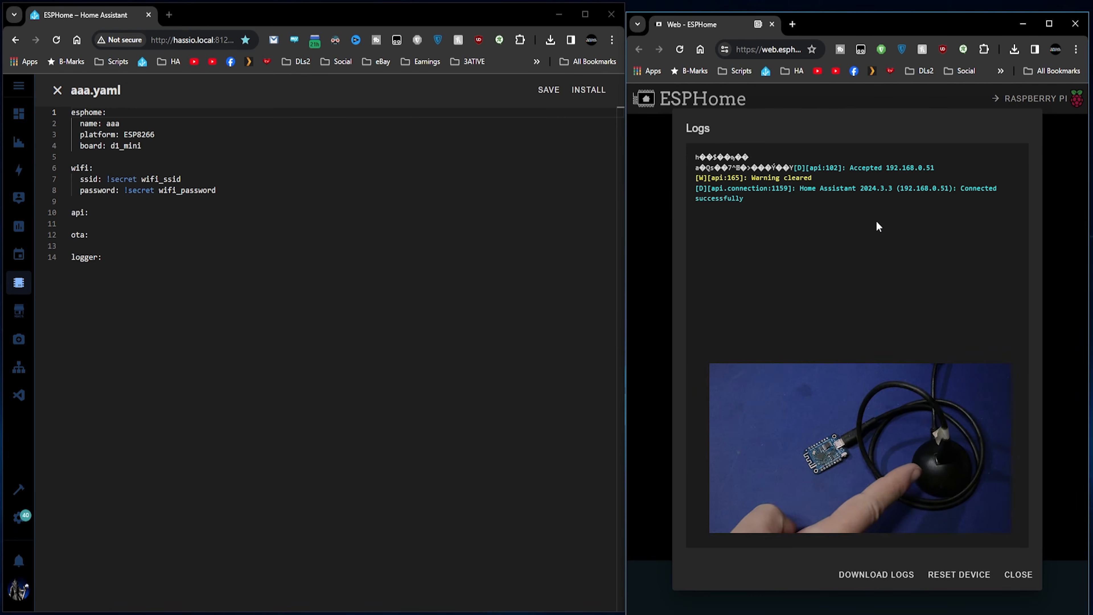
Append a switch block with platform gpio and id switch1 to aaa.yaml.
left_click(129, 271)
key("Return")
key("Return")
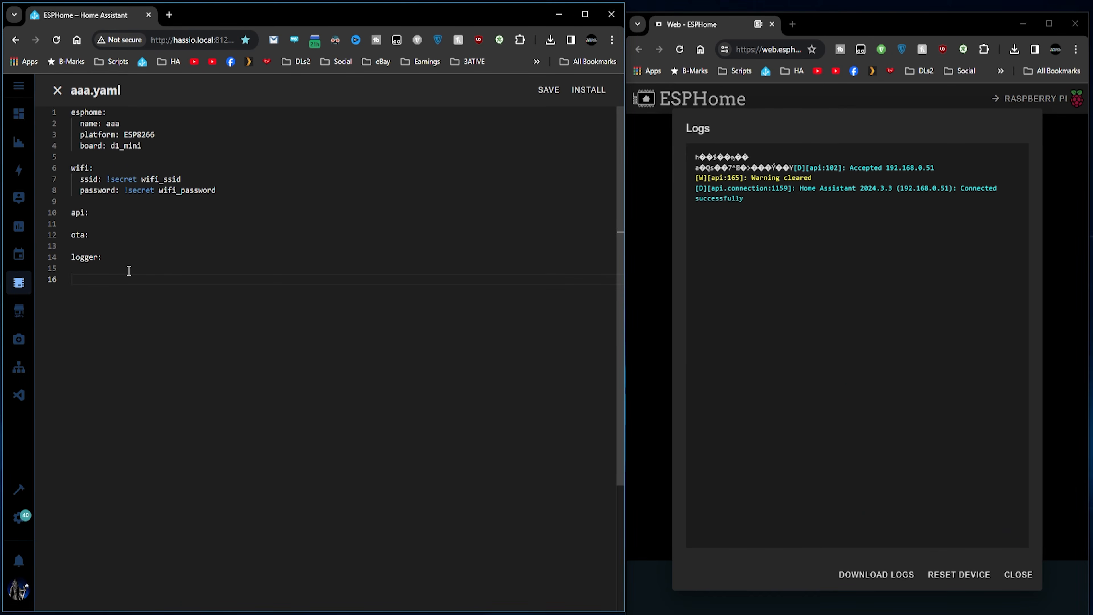
type("swi")
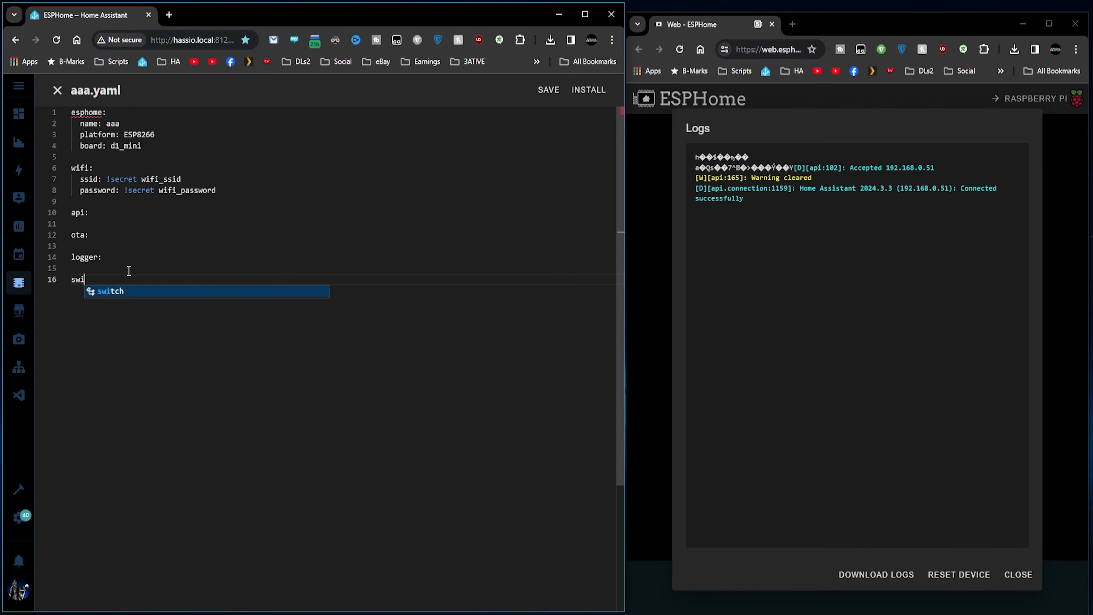
key("Return")
type("gp")
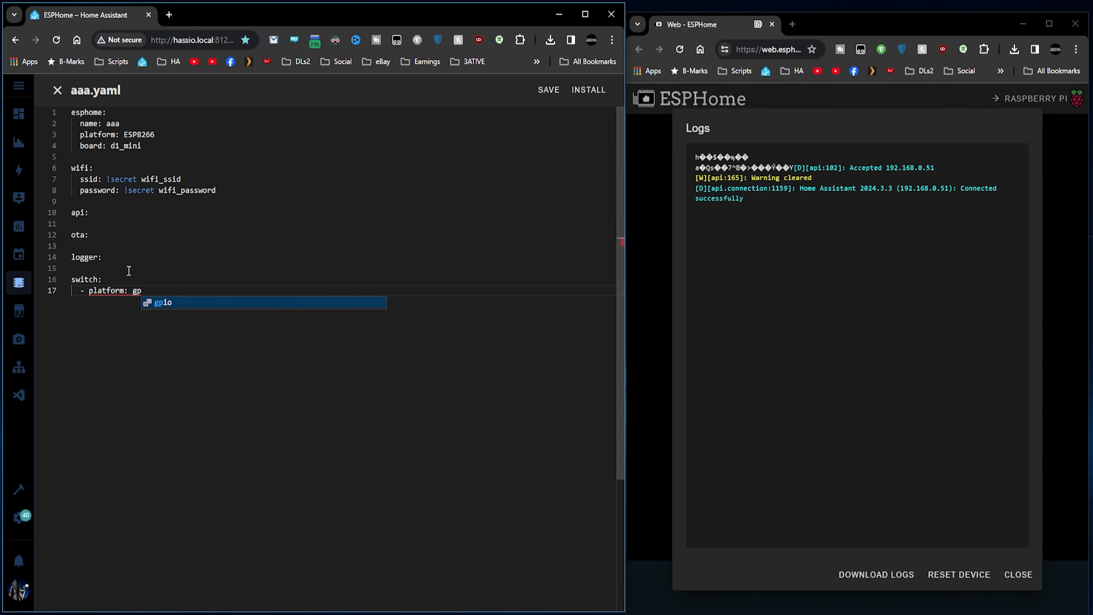
key("Return")
type("id")
key("Return")
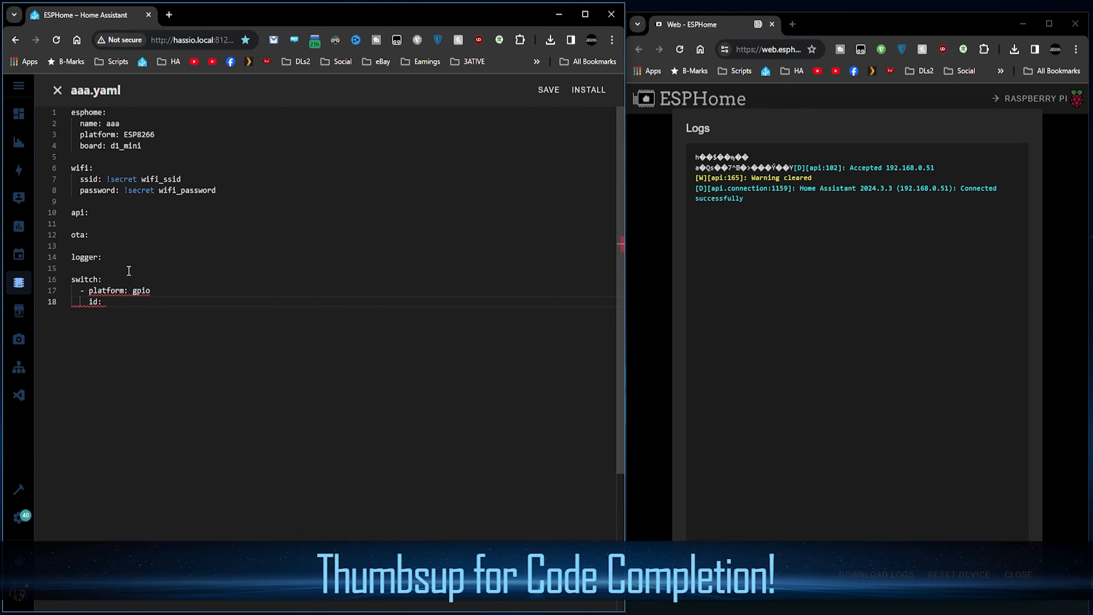
type("switch1")
key("Return")
Give the switch the name Switch 1 and pin D2.
type("name:")
key("Return")
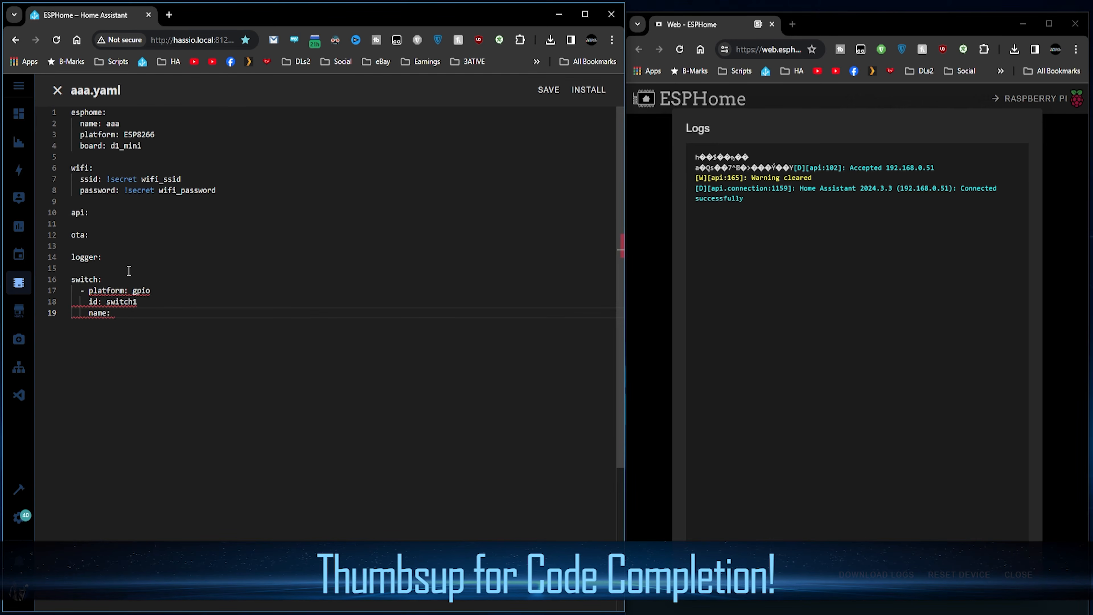
type("Switch 1")
key("Return")
type("pi")
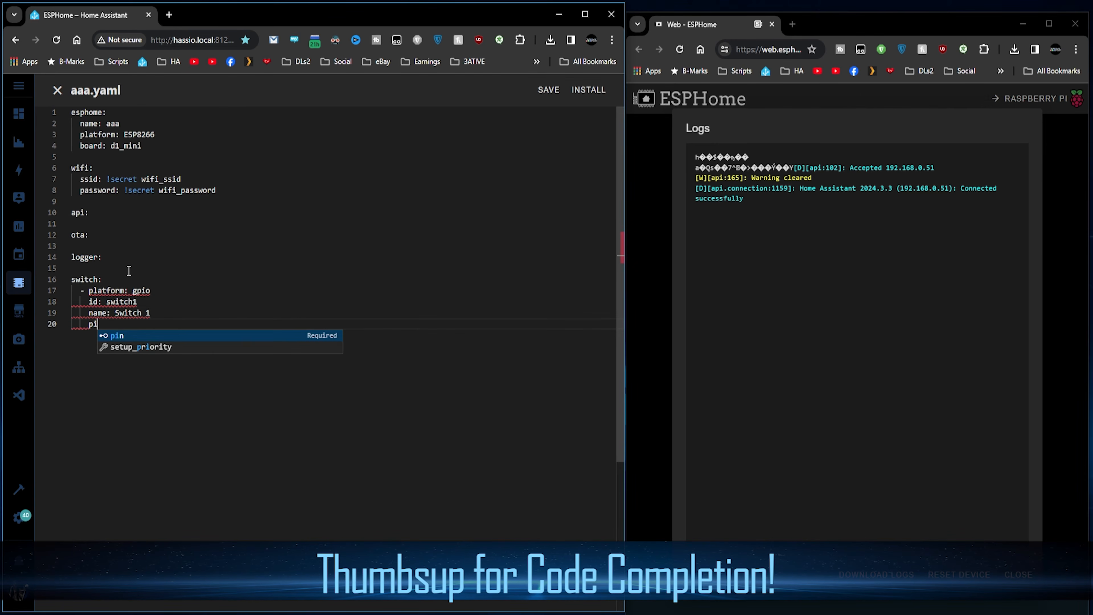
key("Return")
type("D2")
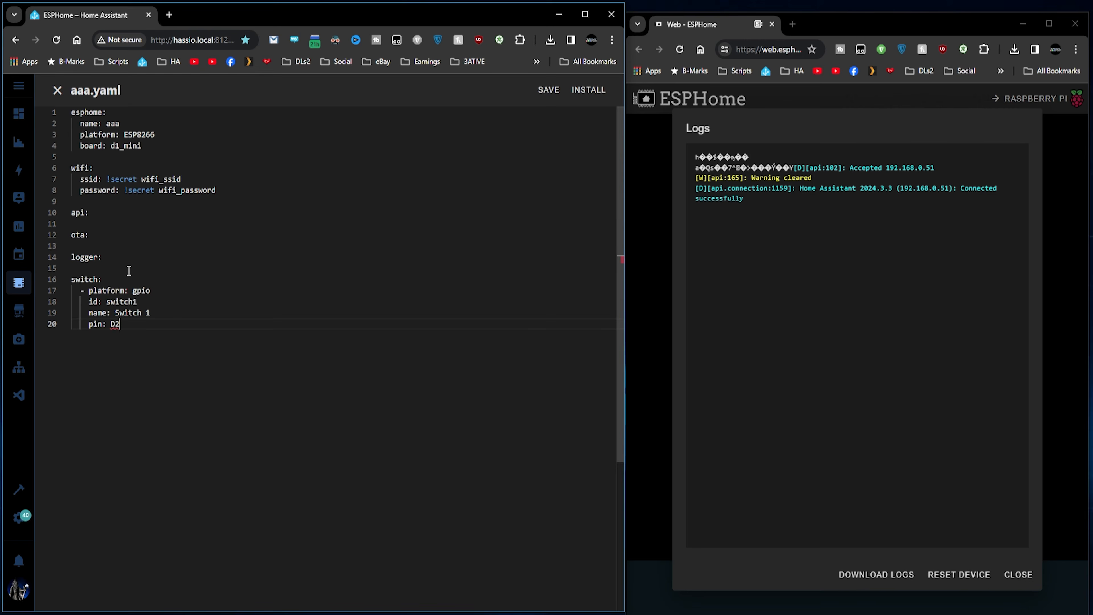
key("Return")
Save aaa.yaml, flash it to the board over OTA, then go back to the editor.
left_click(589, 90)
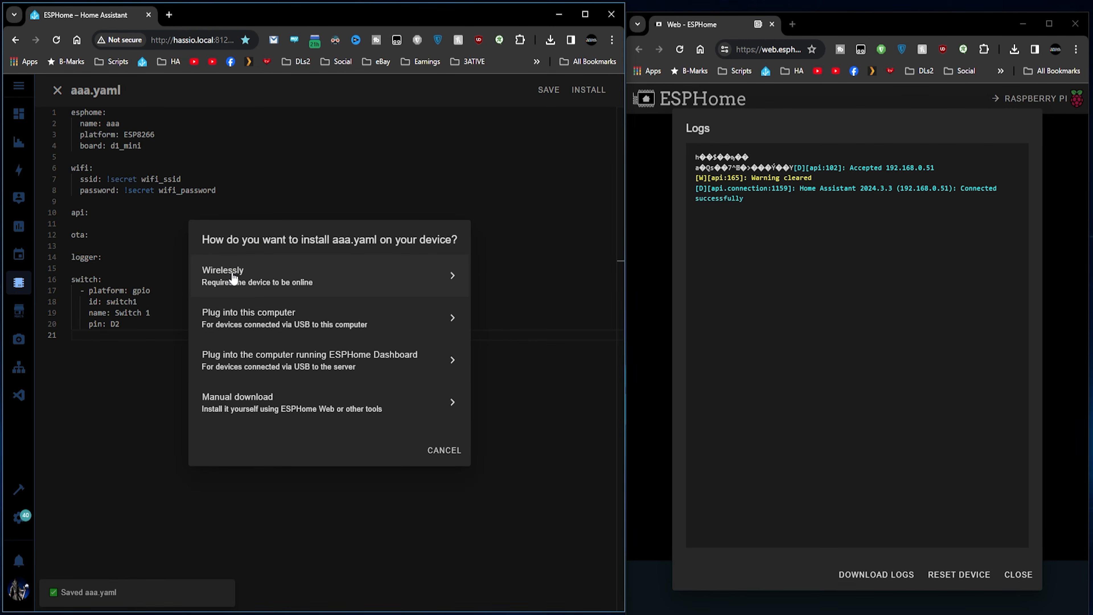
left_click(233, 275)
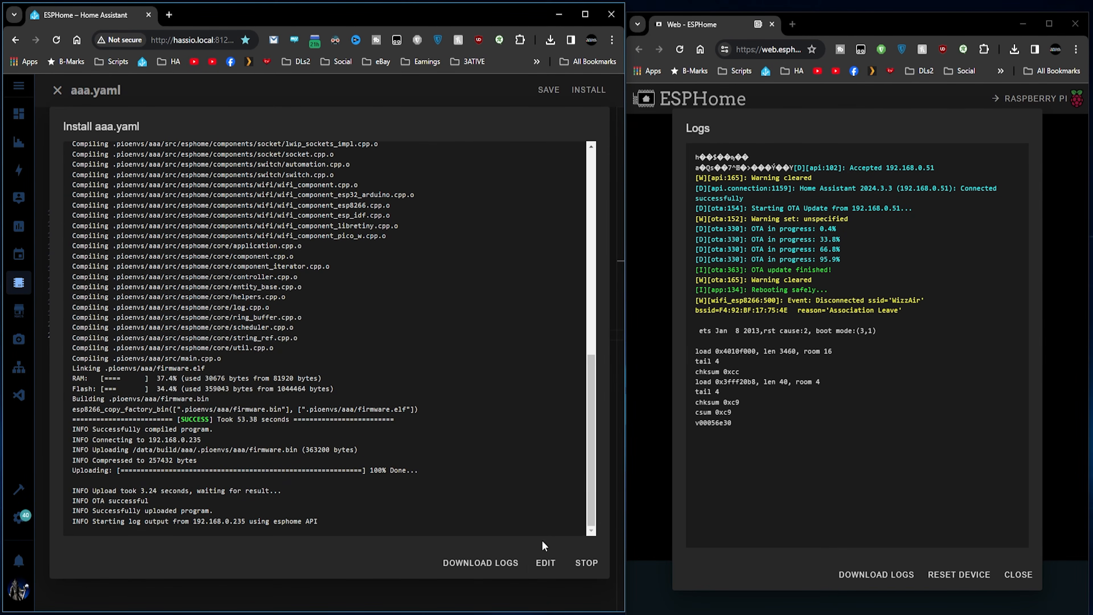
left_click(545, 565)
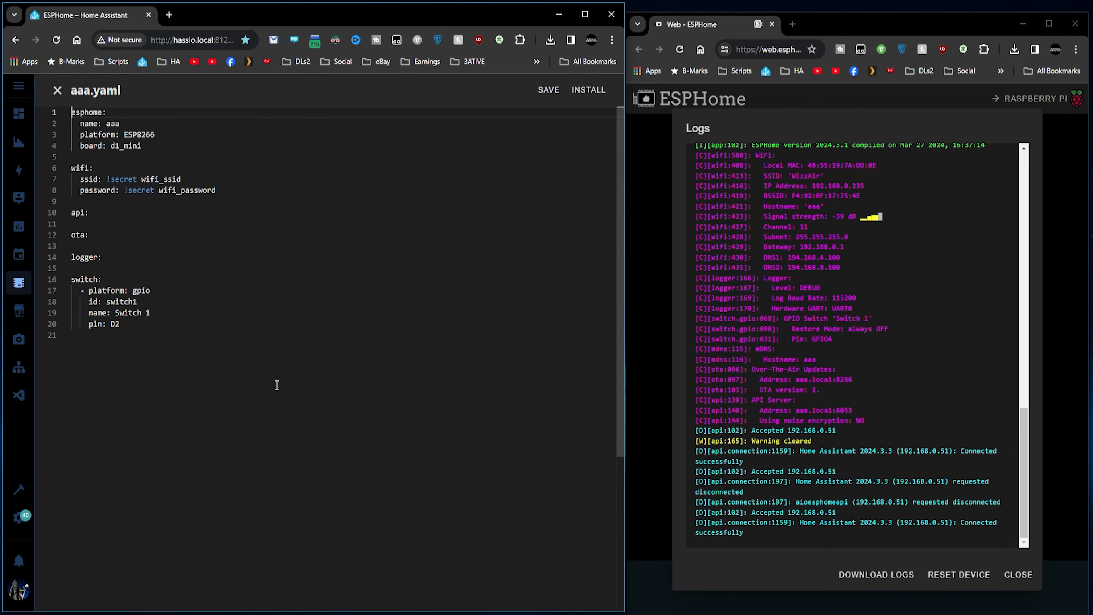
Change Switch 1's pin from D2 to D3, then save and reflash aaa over OTA.
left_click(126, 324)
key("BackSpace")
left_click(588, 90)
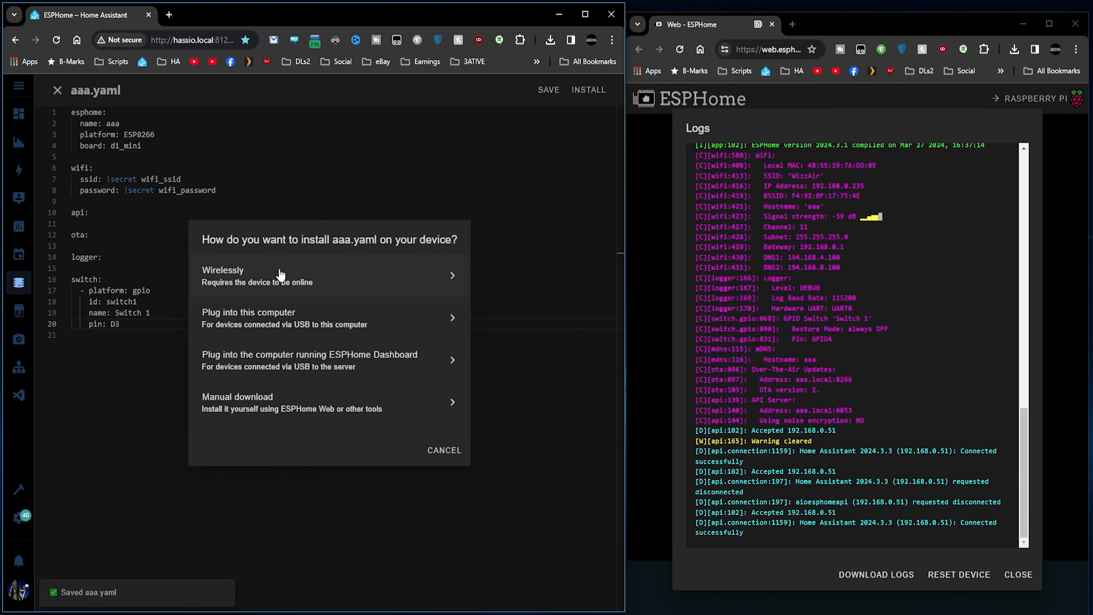
left_click(264, 279)
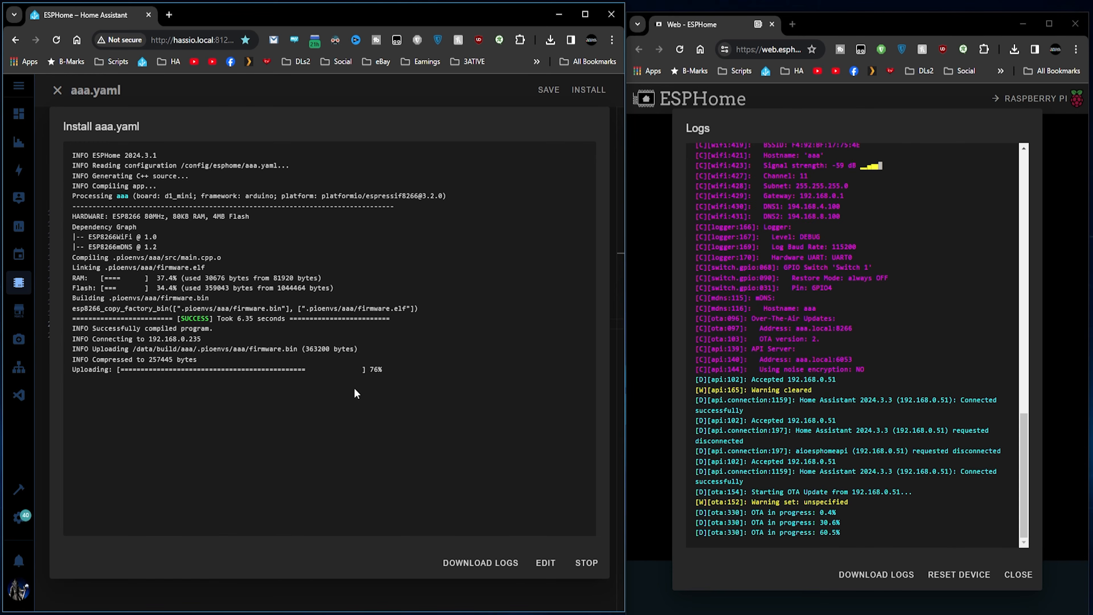
left_click(544, 562)
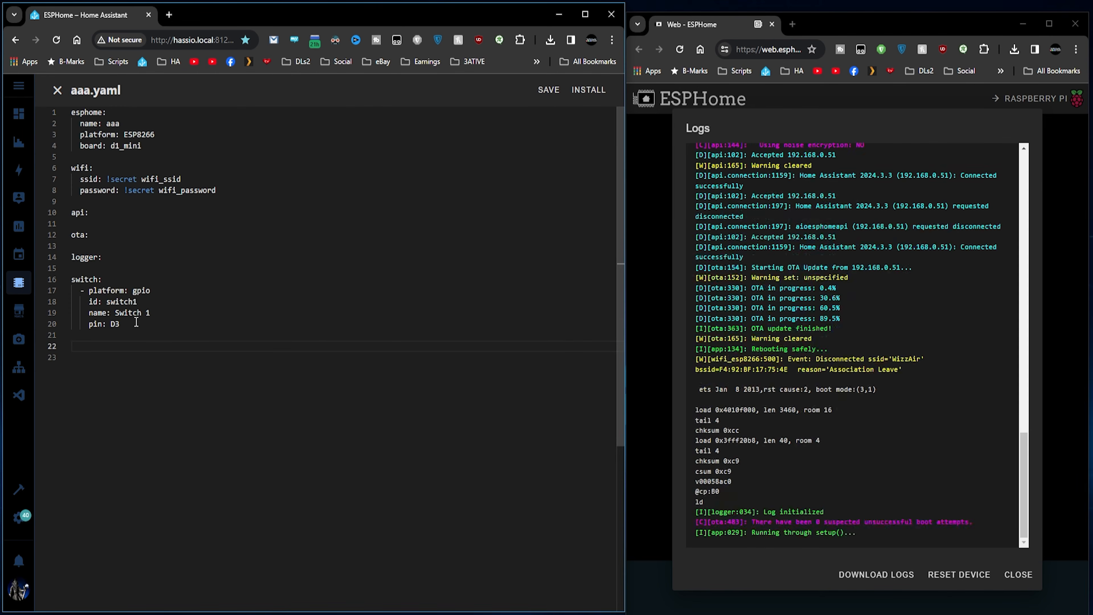
Paste a binary_sensor block with a '- platform: gpio' entry below the switch in aaa.yaml.
type("binary_sensor:   - platform: gpio")
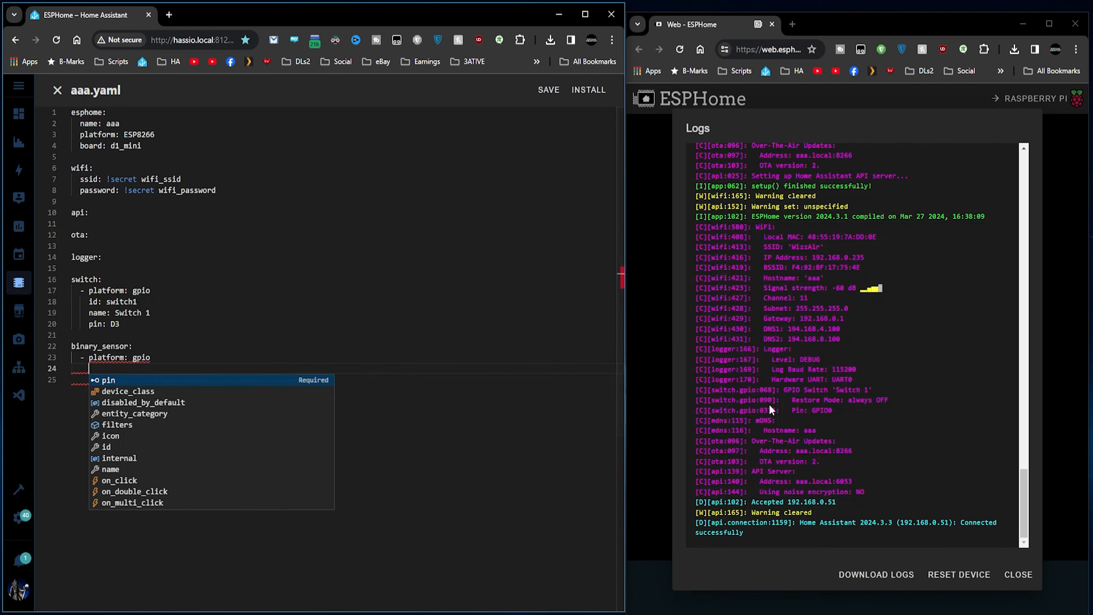